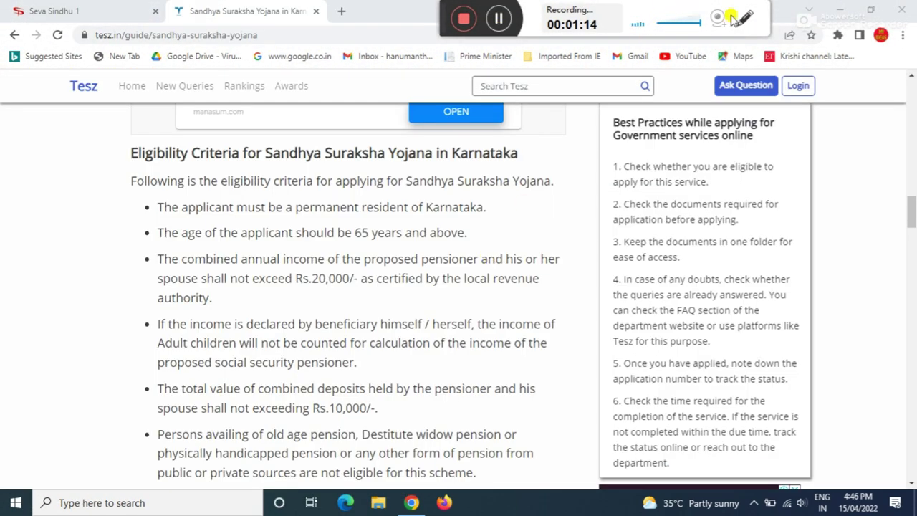
Draw a thin red rectangle around the "should be 65 years and above" text in the eligibility criteria.
{"action": "left_click", "coordinate": [745, 20]}
{"action": "left_click", "coordinate": [634, 54]}
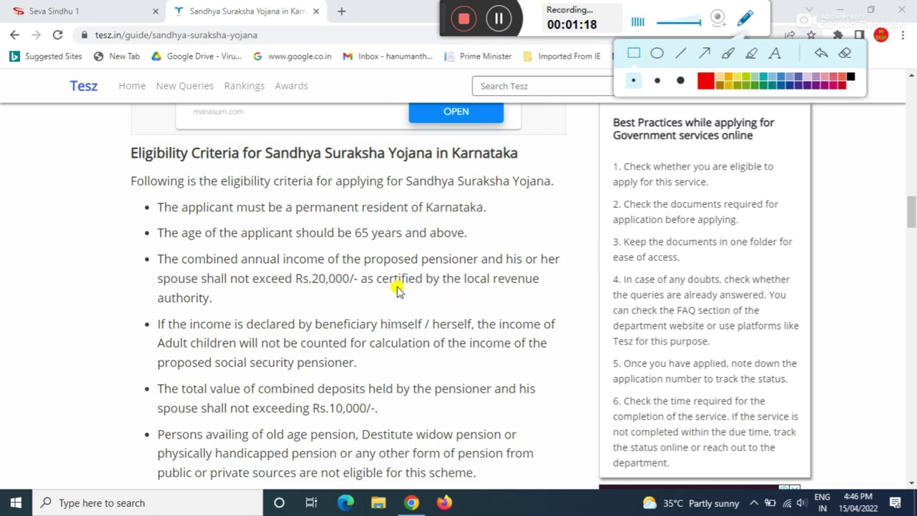
{"action": "mouse_move", "coordinate": [279, 218]}
{"action": "left_mouse_down"}
{"action": "mouse_move", "coordinate": [331, 254]}
{"action": "mouse_move", "coordinate": [478, 254]}
{"action": "left_mouse_up"}
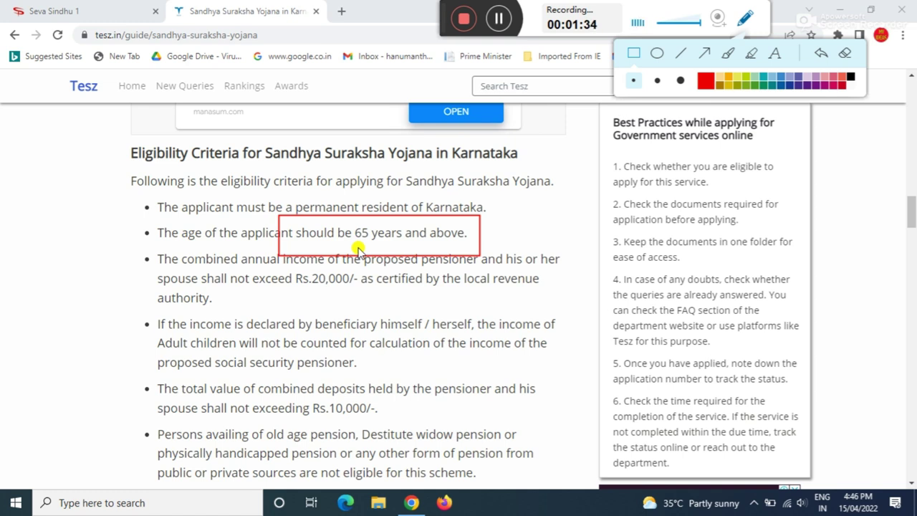
{"action": "left_click", "coordinate": [498, 20]}
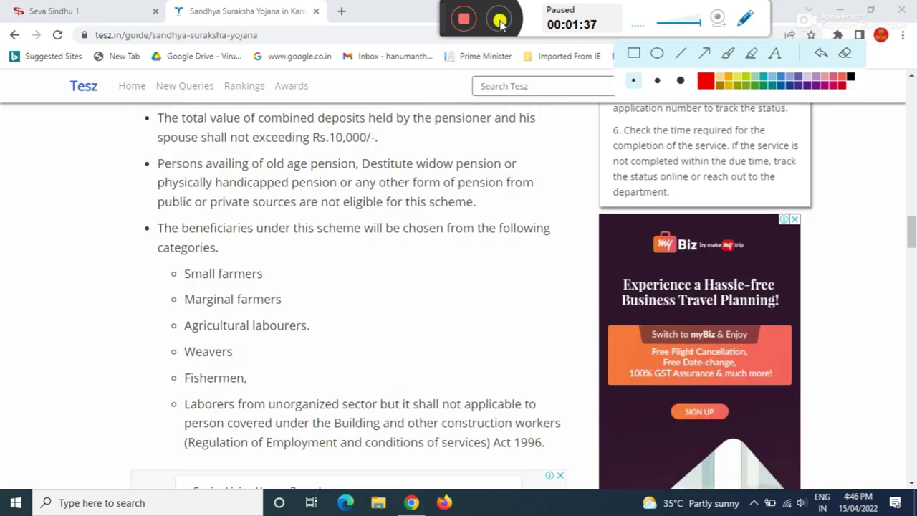
{"action": "left_click", "coordinate": [498, 19]}
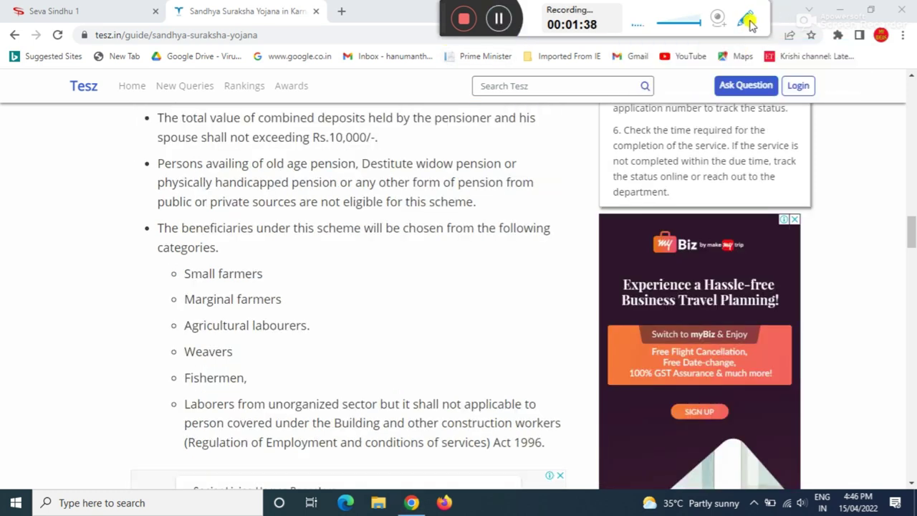
Draw a red rectangle around the list of beneficiary categories, from small farmers to laborers of the unorganized sector.
{"action": "left_click", "coordinate": [746, 23]}
{"action": "left_click", "coordinate": [634, 55]}
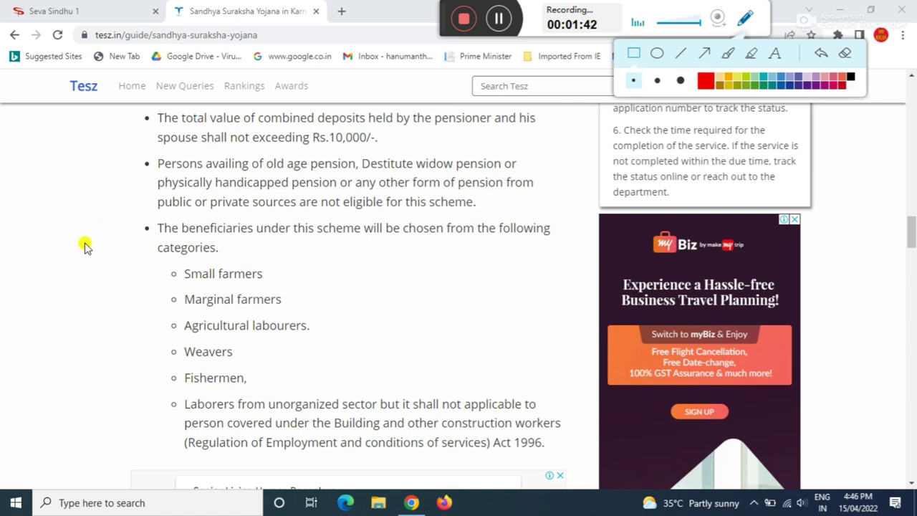
{"action": "mouse_move", "coordinate": [131, 211]}
{"action": "left_mouse_down"}
{"action": "mouse_move", "coordinate": [201, 367]}
{"action": "mouse_move", "coordinate": [273, 419]}
{"action": "mouse_move", "coordinate": [398, 456]}
{"action": "mouse_move", "coordinate": [571, 465]}
{"action": "left_mouse_up"}
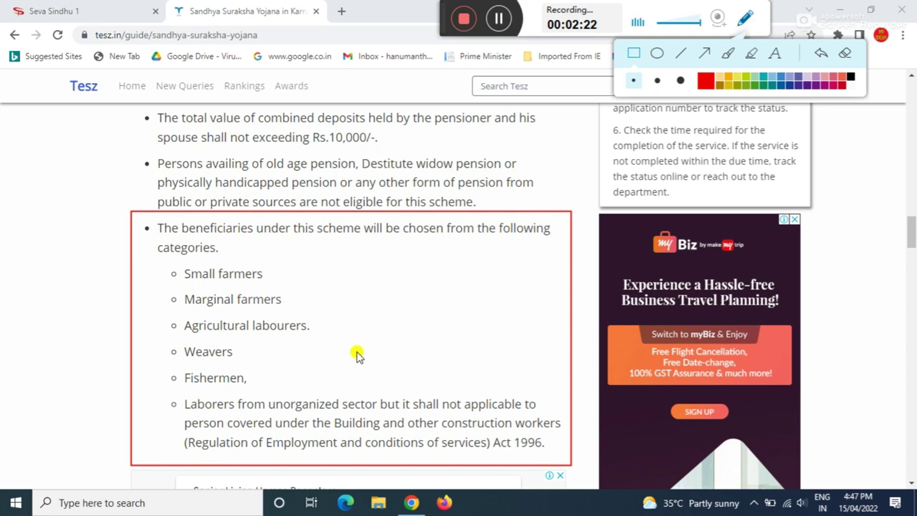
{"action": "left_click", "coordinate": [498, 20]}
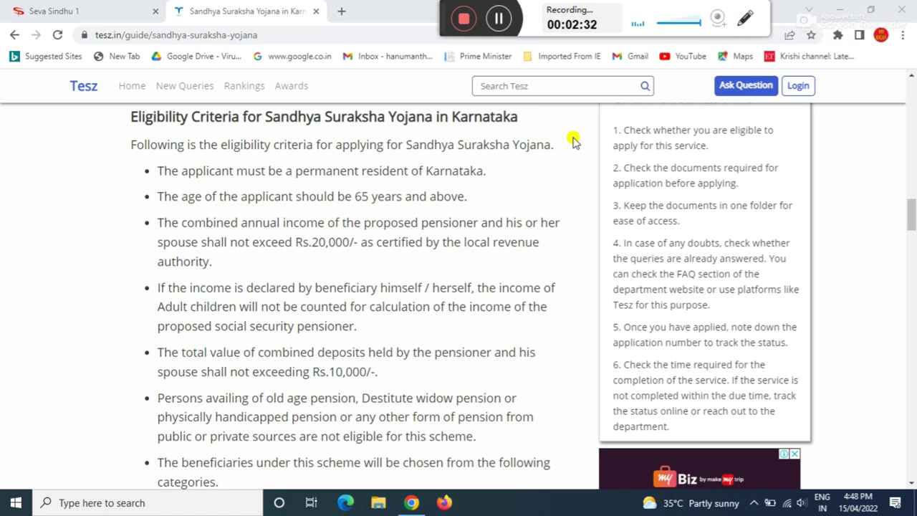
Draw a red rectangle around the permanent-resident criterion, and move it over the age criterion and onto the Rs.20,000 income line.
{"action": "left_click", "coordinate": [744, 20]}
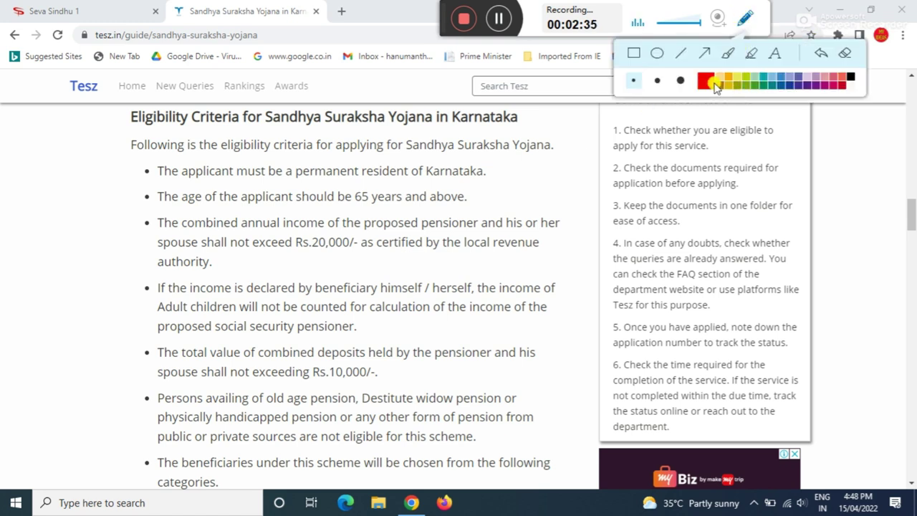
{"action": "left_click", "coordinate": [632, 74]}
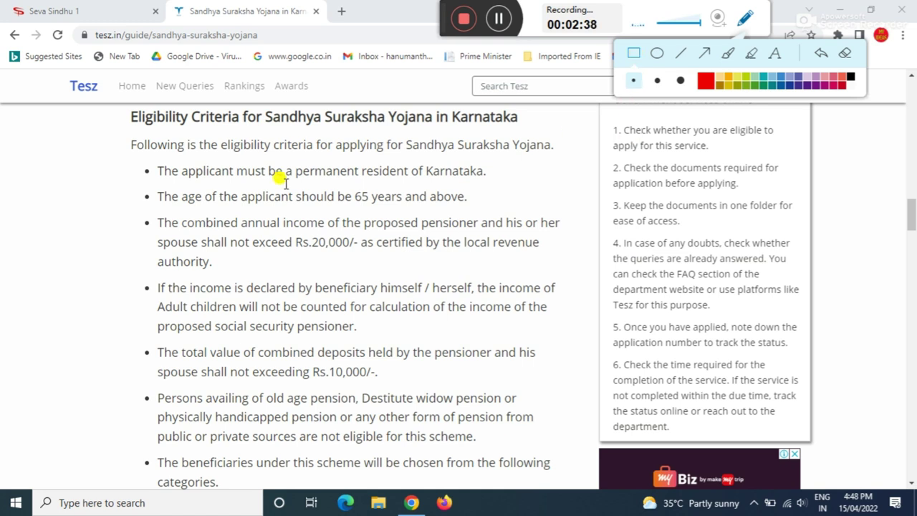
{"action": "mouse_move", "coordinate": [140, 158]}
{"action": "left_mouse_down"}
{"action": "mouse_move", "coordinate": [265, 177]}
{"action": "mouse_move", "coordinate": [505, 188]}
{"action": "left_mouse_up"}
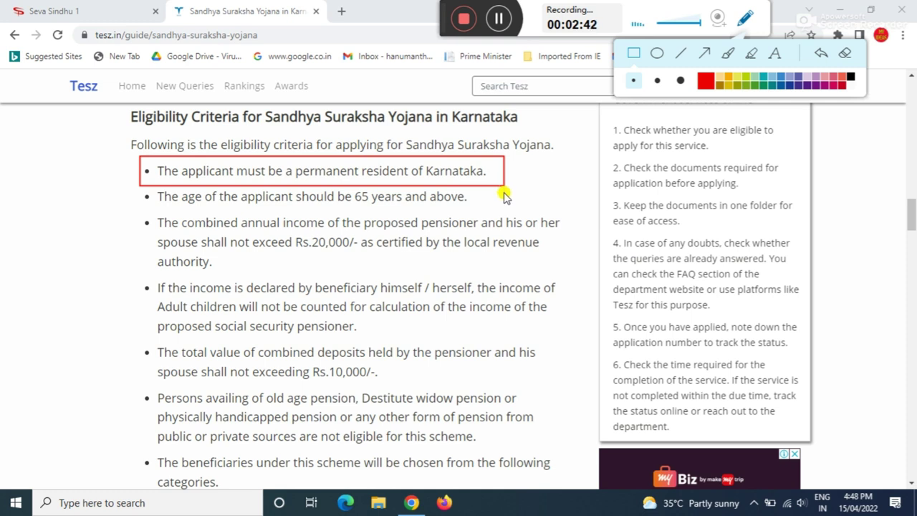
{"action": "mouse_move", "coordinate": [147, 188]}
{"action": "left_mouse_down"}
{"action": "mouse_move", "coordinate": [205, 211]}
{"action": "mouse_move", "coordinate": [135, 205]}
{"action": "mouse_move", "coordinate": [151, 216]}
{"action": "left_mouse_up"}
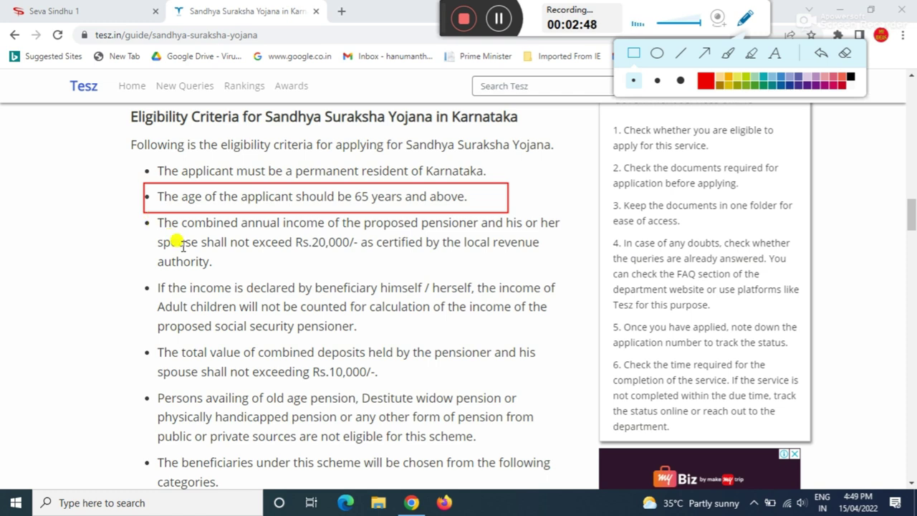
{"action": "mouse_move", "coordinate": [136, 212]}
{"action": "left_mouse_down"}
{"action": "mouse_move", "coordinate": [155, 229]}
{"action": "mouse_move", "coordinate": [153, 263]}
{"action": "left_mouse_up"}
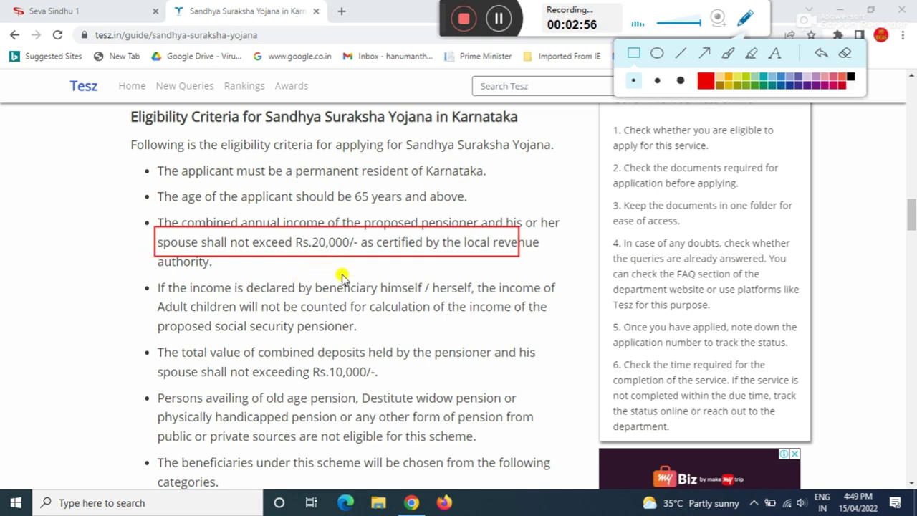
Draw separate red rectangles around the declared-income, Rs.10,000 combined-deposits and other-pension criteria.
{"action": "mouse_move", "coordinate": [138, 275]}
{"action": "left_mouse_down"}
{"action": "mouse_move", "coordinate": [222, 333]}
{"action": "mouse_move", "coordinate": [563, 342]}
{"action": "left_mouse_up"}
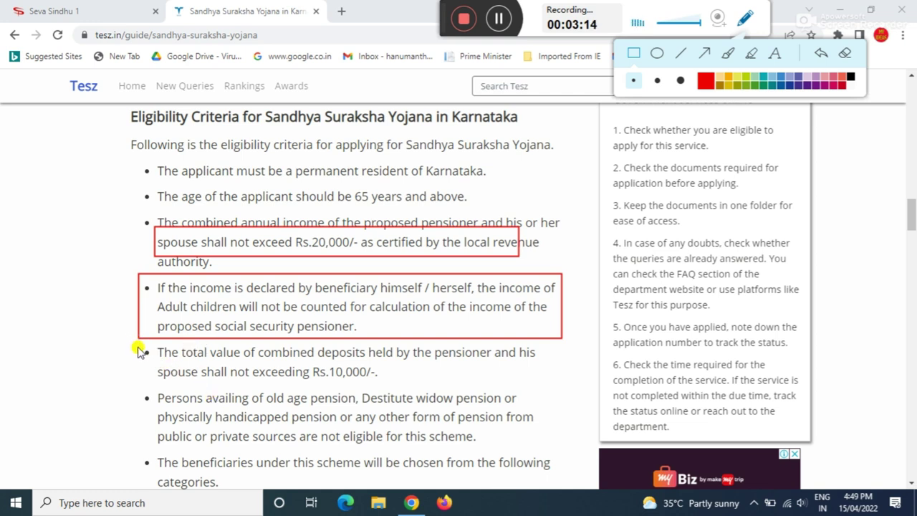
{"action": "mouse_move", "coordinate": [139, 345]}
{"action": "left_mouse_down"}
{"action": "mouse_move", "coordinate": [288, 422]}
{"action": "mouse_move", "coordinate": [450, 391]}
{"action": "mouse_move", "coordinate": [559, 387]}
{"action": "left_mouse_up"}
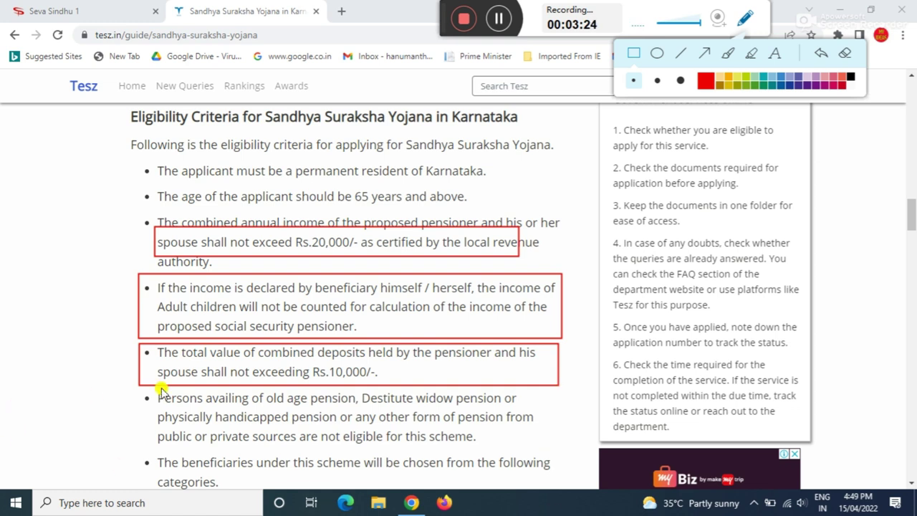
{"action": "mouse_move", "coordinate": [141, 390]}
{"action": "left_mouse_down"}
{"action": "mouse_move", "coordinate": [187, 433]}
{"action": "mouse_move", "coordinate": [230, 453]}
{"action": "mouse_move", "coordinate": [557, 449]}
{"action": "left_mouse_up"}
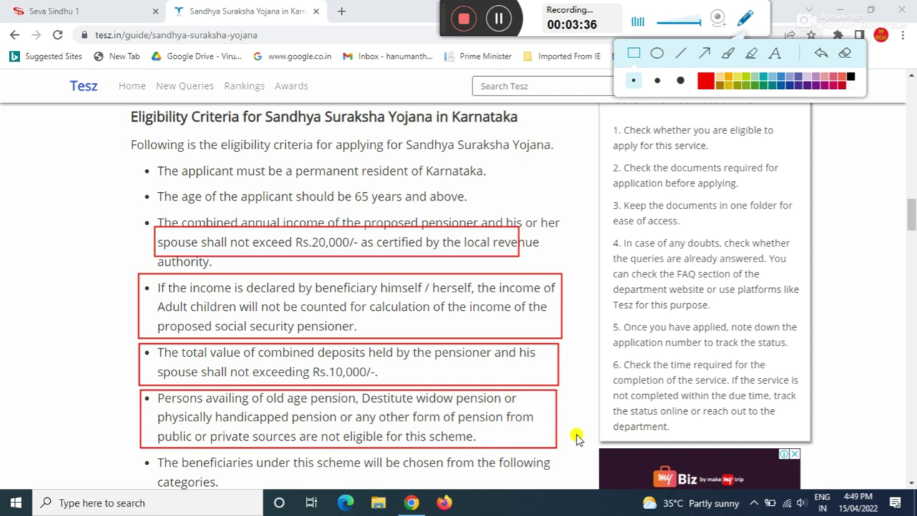
{"action": "left_click", "coordinate": [498, 24]}
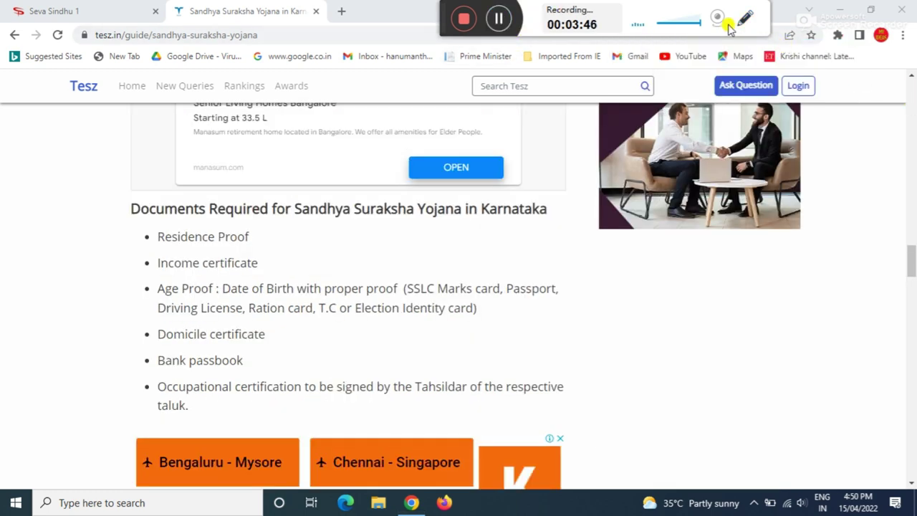
Draw a red rectangle around the whole list of documents required for Sandhya Suraksha Yojana.
{"action": "left_click", "coordinate": [745, 18]}
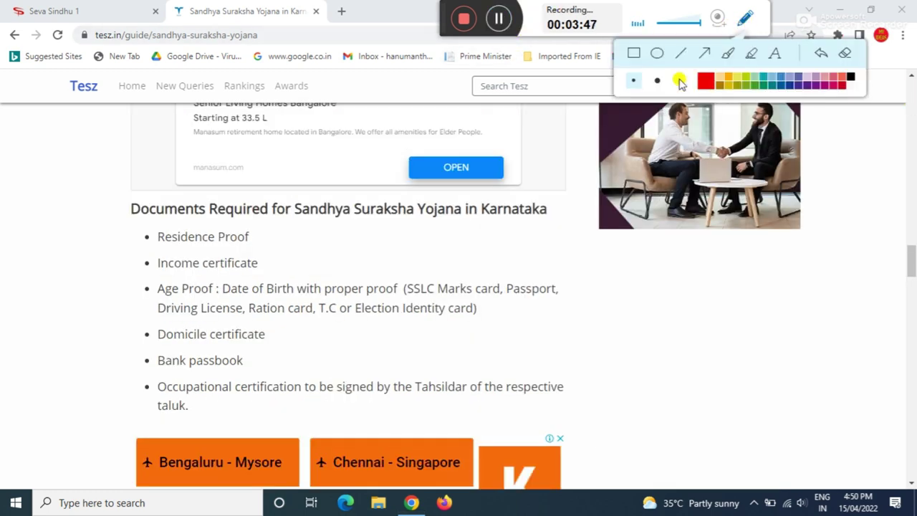
{"action": "left_click", "coordinate": [635, 54]}
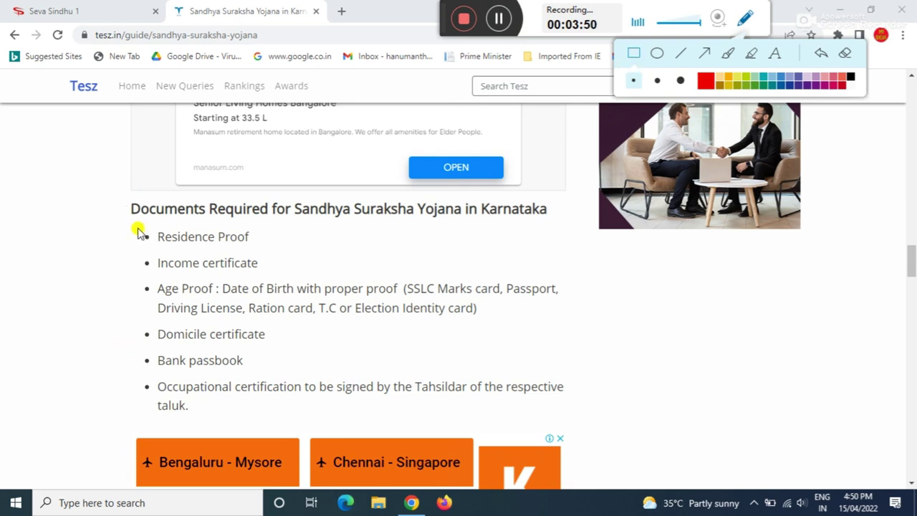
{"action": "mouse_move", "coordinate": [138, 228]}
{"action": "left_mouse_down"}
{"action": "mouse_move", "coordinate": [149, 292]}
{"action": "mouse_move", "coordinate": [240, 387]}
{"action": "mouse_move", "coordinate": [354, 429]}
{"action": "mouse_move", "coordinate": [581, 421]}
{"action": "left_mouse_up"}
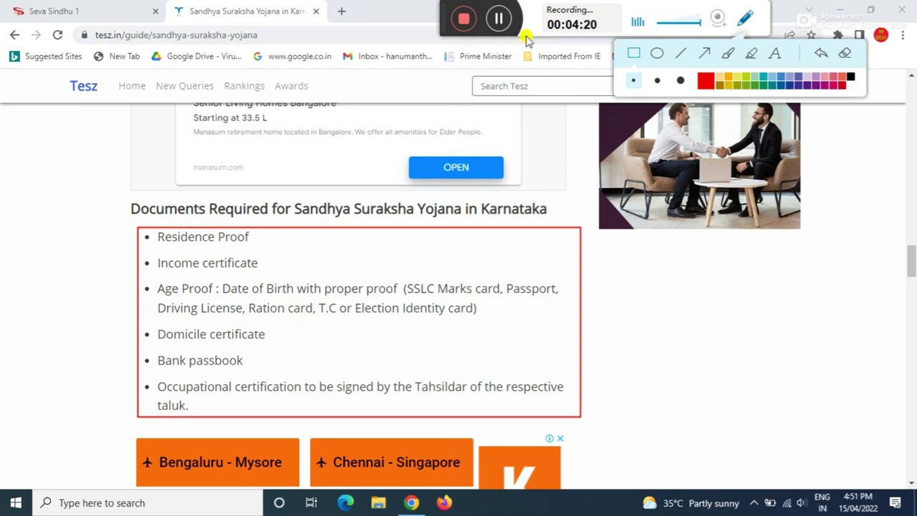
{"action": "left_click", "coordinate": [499, 18]}
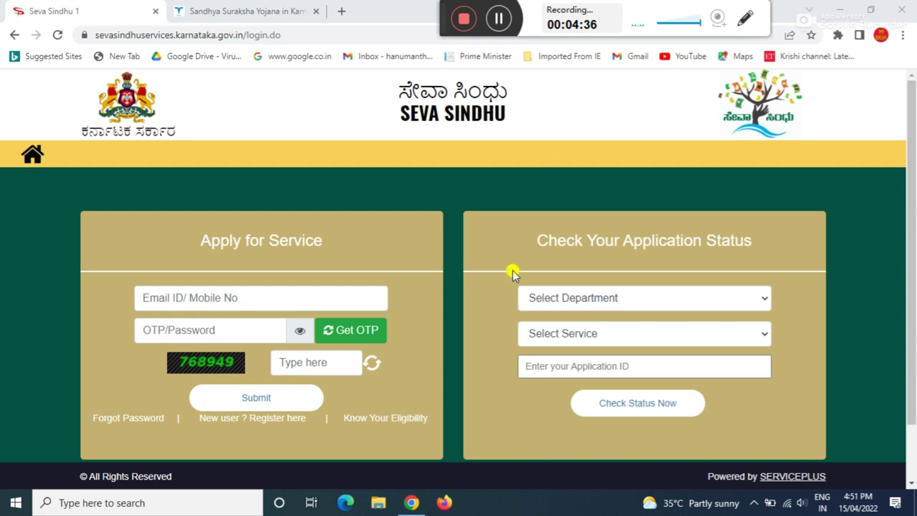
Draw a red arrow pointing to the "New user ? Register here" link on the Seva Sindhu login page.
{"action": "left_click", "coordinate": [746, 18]}
{"action": "left_click", "coordinate": [705, 54]}
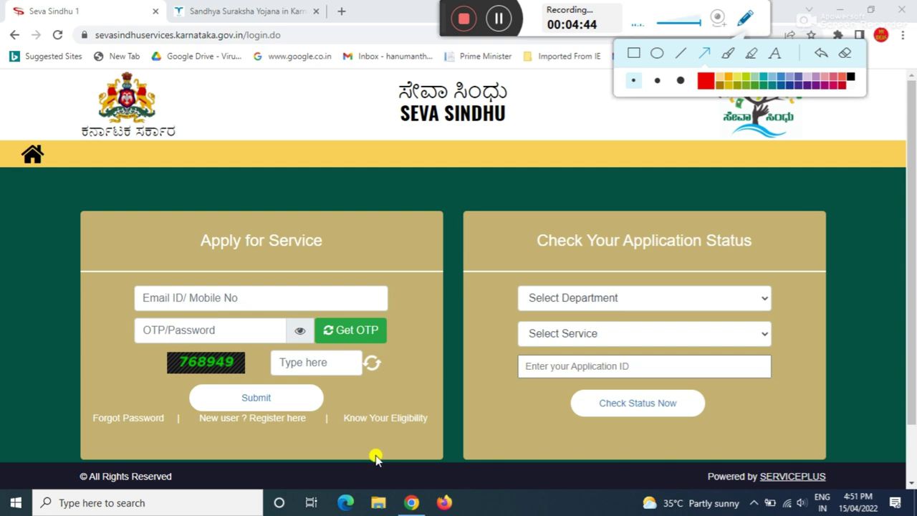
{"action": "left_click_drag", "start_coordinate": [378, 457], "coordinate": [246, 427]}
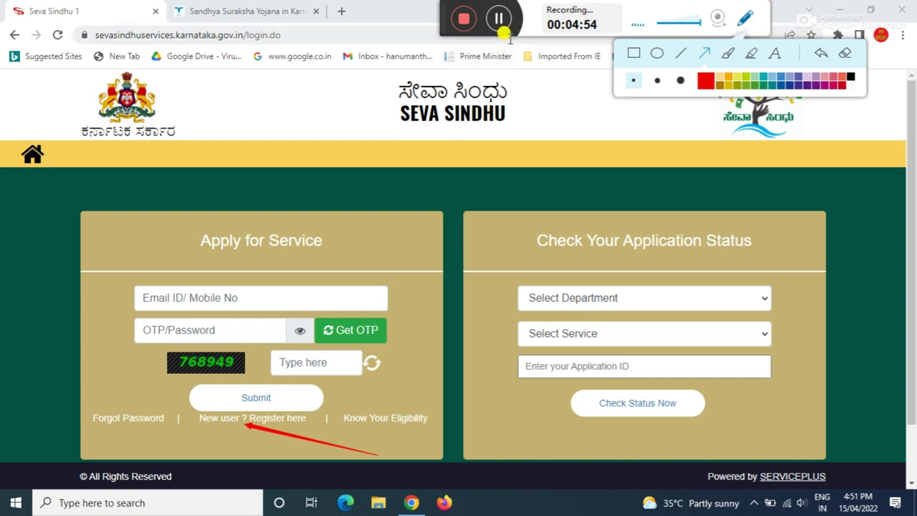
{"action": "left_click", "coordinate": [498, 21]}
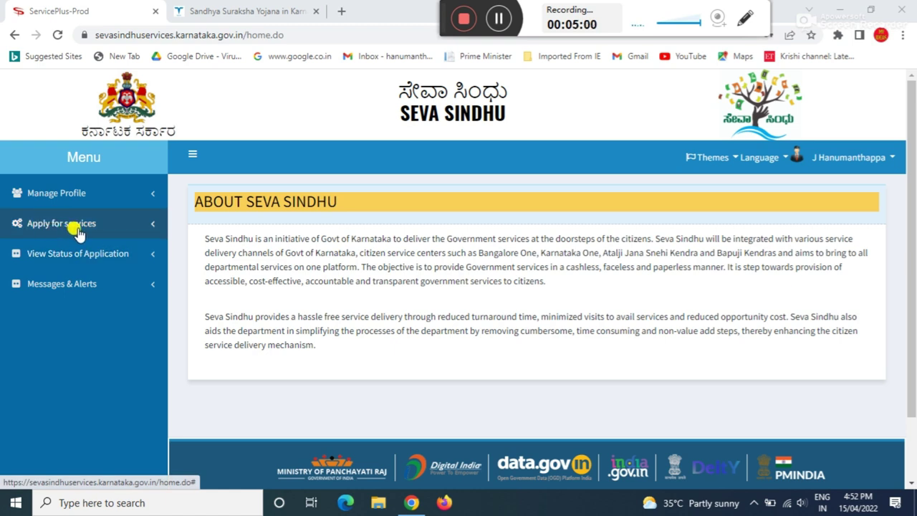
Mark the "Apply for services" entry on the Seva Sindhu home page with a red rectangle.
{"action": "left_click", "coordinate": [744, 15]}
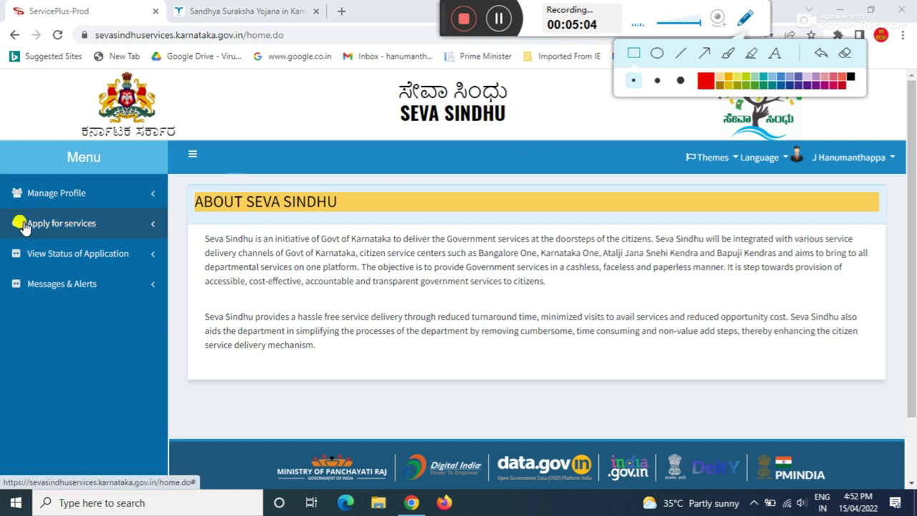
{"action": "mouse_move", "coordinate": [1, 205]}
{"action": "left_mouse_down"}
{"action": "mouse_move", "coordinate": [55, 236]}
{"action": "mouse_move", "coordinate": [118, 248]}
{"action": "mouse_move", "coordinate": [138, 241]}
{"action": "mouse_move", "coordinate": [155, 257]}
{"action": "left_mouse_up"}
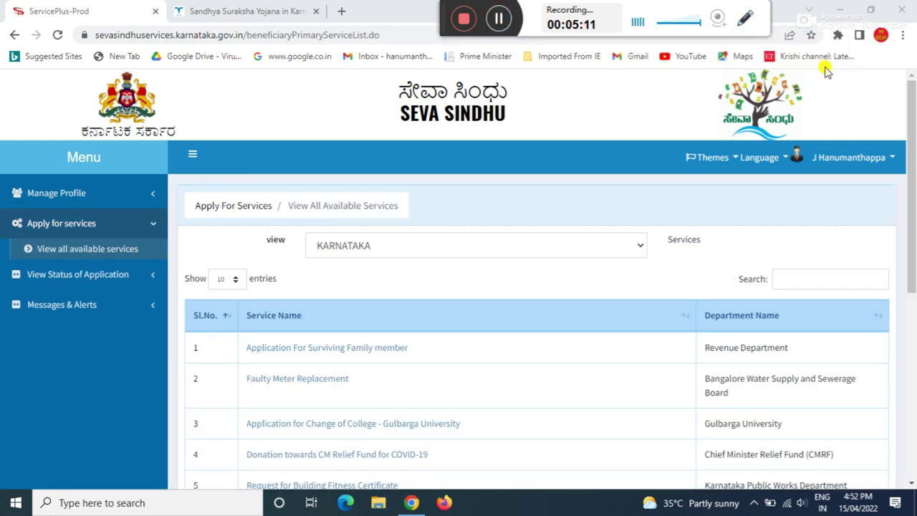
Draw a red arrow pointing to the search field above the list of available services.
{"action": "left_click", "coordinate": [746, 18]}
{"action": "left_click", "coordinate": [706, 57]}
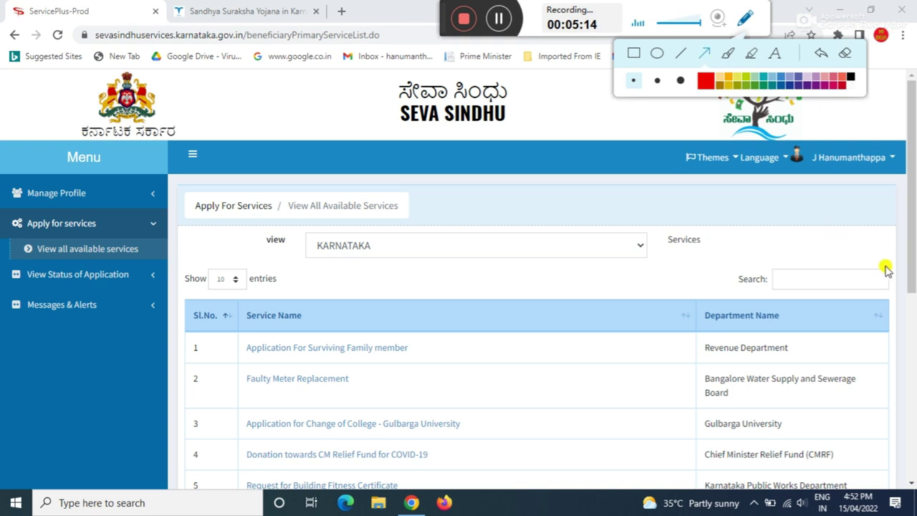
{"action": "left_click_drag", "start_coordinate": [873, 227], "coordinate": [800, 282]}
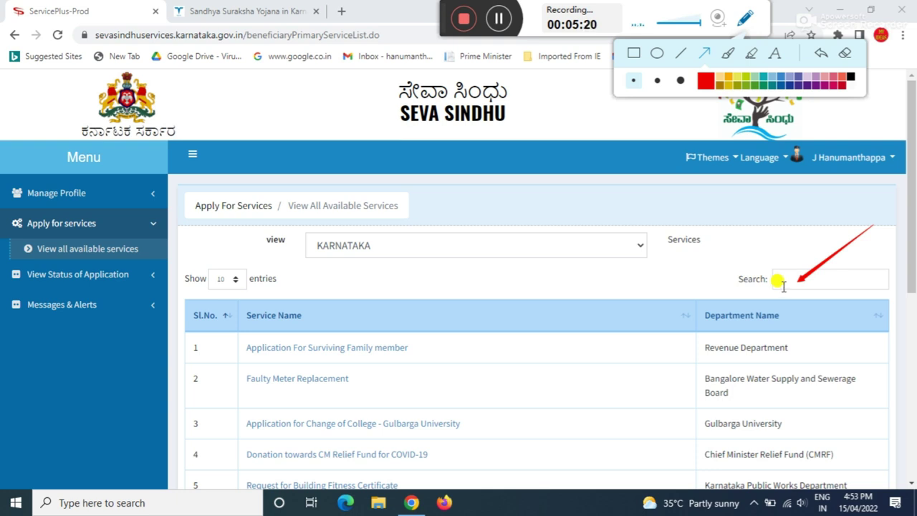
{"action": "left_click", "coordinate": [507, 24]}
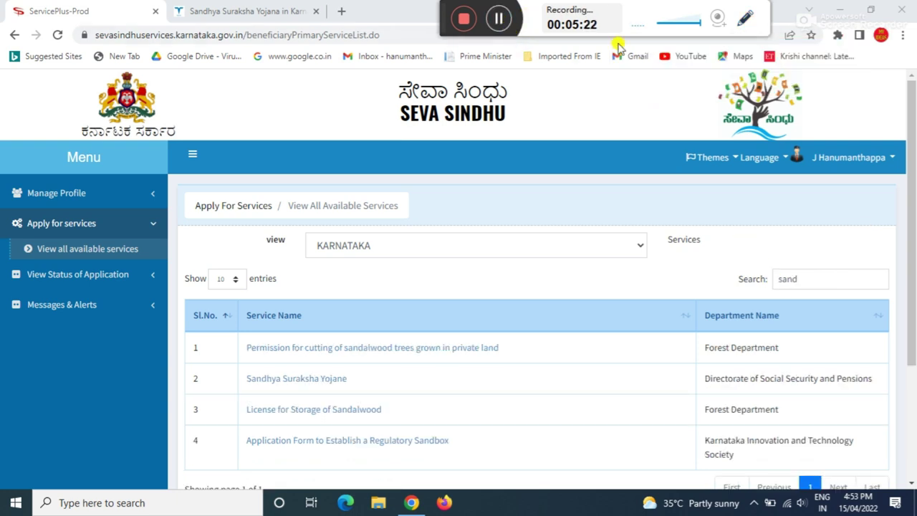
Draw a red arrow pointing to the "Sandhya Suraksha Yojane" service in the filtered service list.
{"action": "left_click", "coordinate": [746, 19]}
{"action": "left_click", "coordinate": [705, 53]}
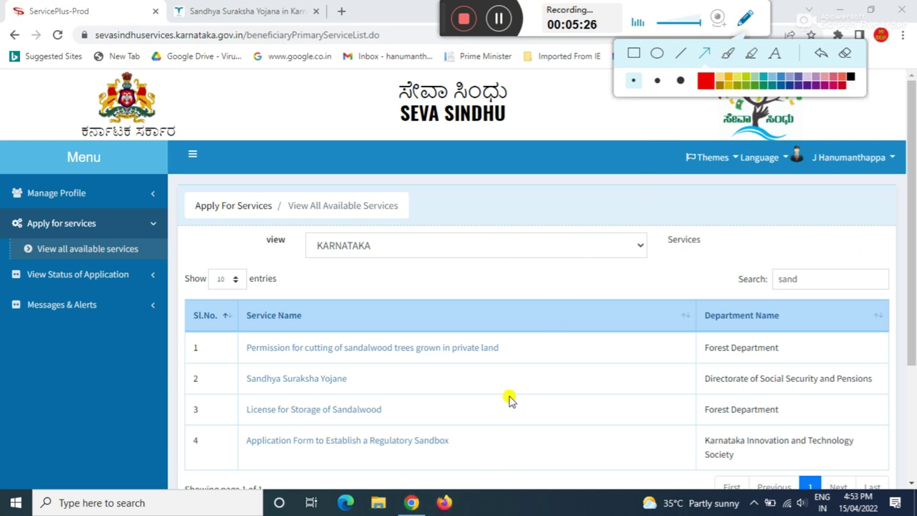
{"action": "left_click_drag", "start_coordinate": [507, 369], "coordinate": [351, 386]}
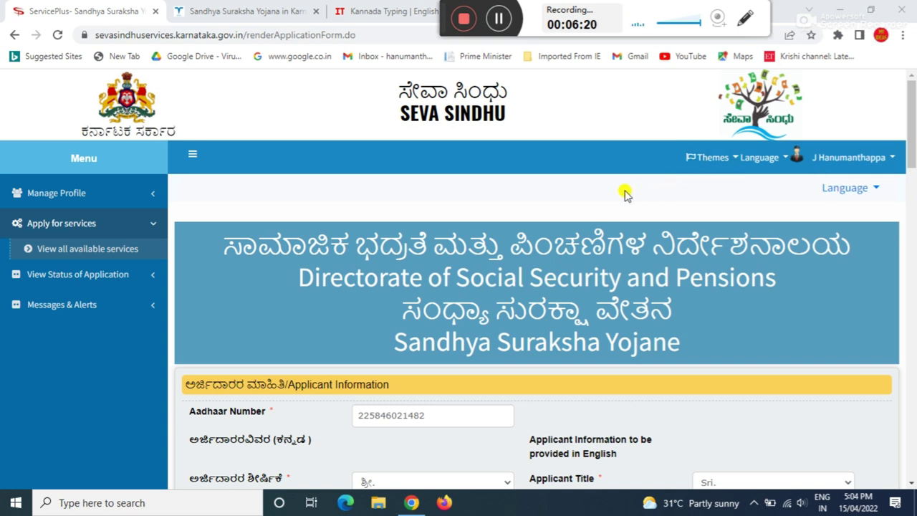
Review the Applicant Information fields of the Sandhya Suraksha Yojane form, from the Aadhaar number down to the pin code.
{"action": "left_click_drag", "start_coordinate": [910, 172], "coordinate": [905, 223]}
{"action": "left_click", "coordinate": [423, 165]}
{"action": "key", "text": "BackSpace"}
{"action": "key", "text": "BackSpace"}
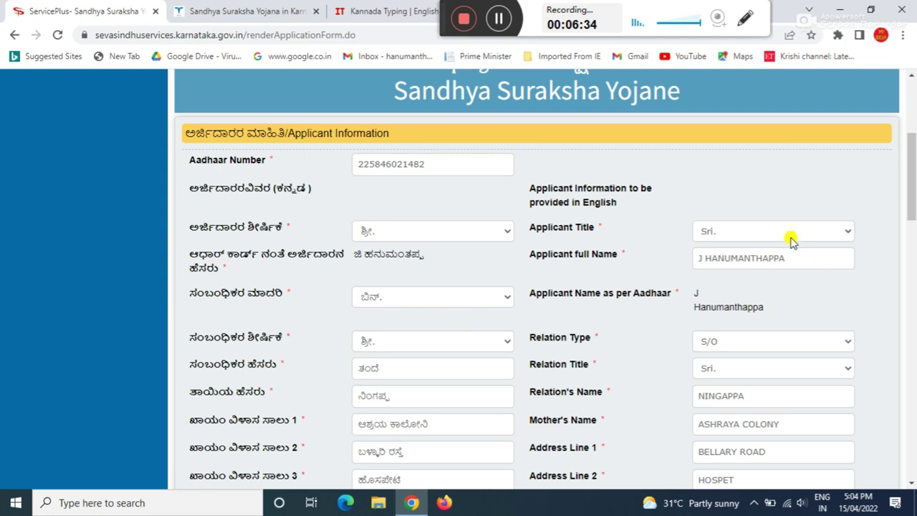
{"action": "left_click_drag", "start_coordinate": [914, 212], "coordinate": [908, 227]}
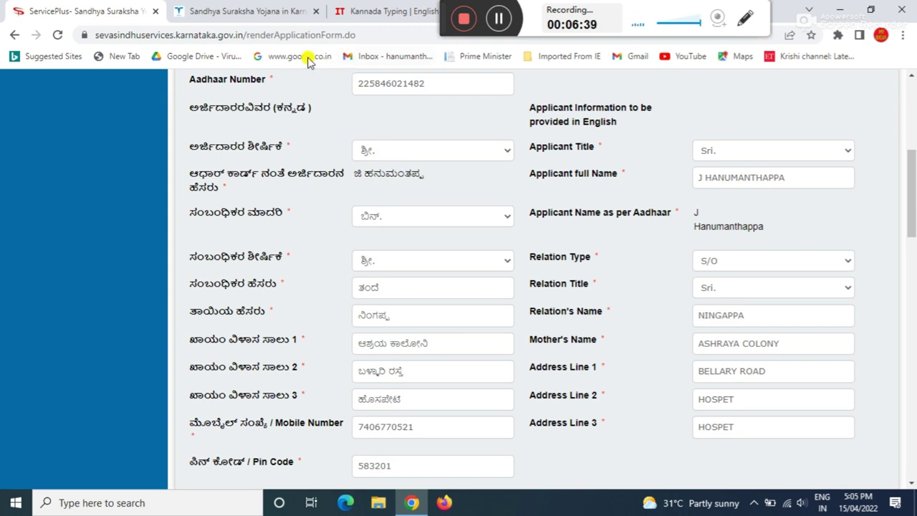
Check the converted Kannada text on the Kannada Typing page and return to the application form.
{"action": "left_click", "coordinate": [357, 13]}
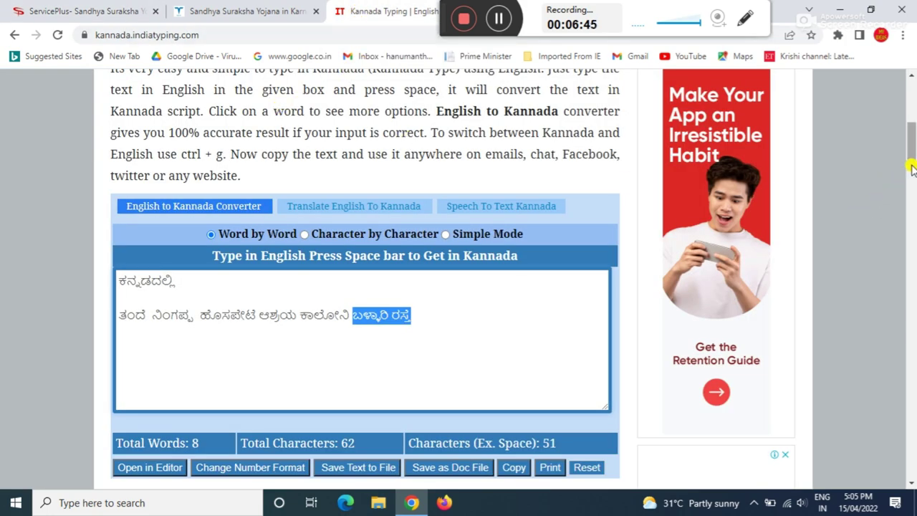
{"action": "left_click", "coordinate": [430, 320]}
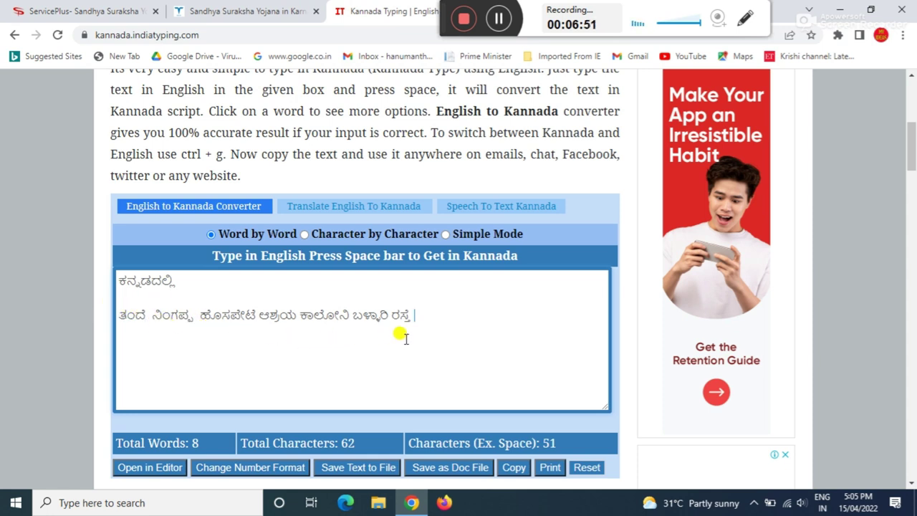
{"action": "left_click", "coordinate": [97, 12]}
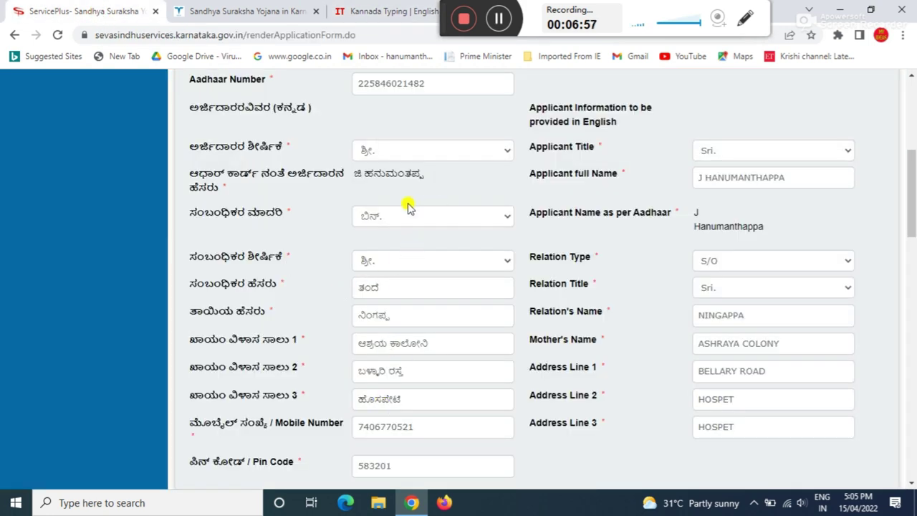
Check the options for the applicant title in Kannada and English and for the Kannada relation title.
{"action": "left_click", "coordinate": [383, 154]}
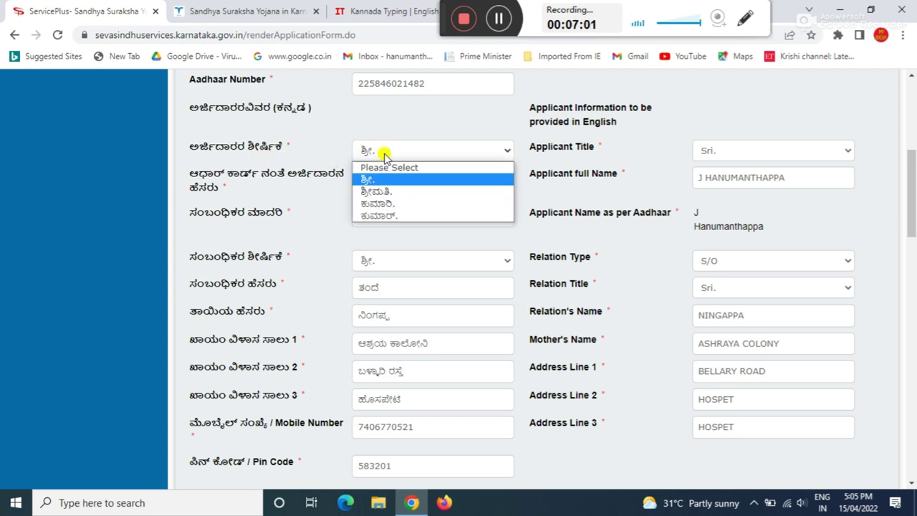
{"action": "left_click", "coordinate": [382, 153]}
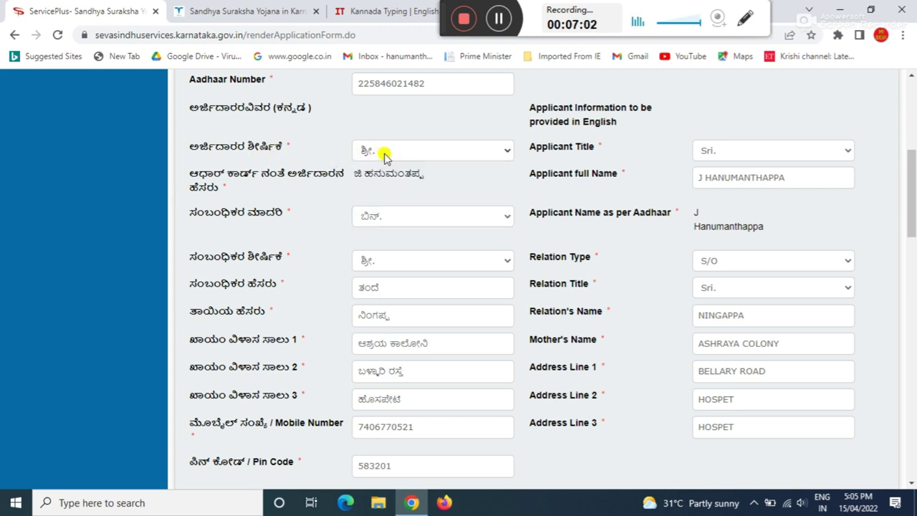
{"action": "left_click", "coordinate": [735, 151]}
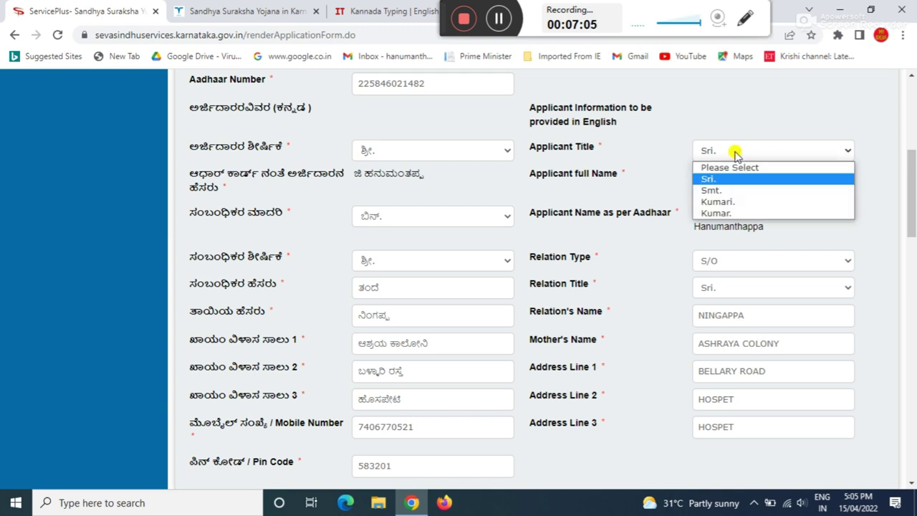
{"action": "left_click", "coordinate": [734, 152]}
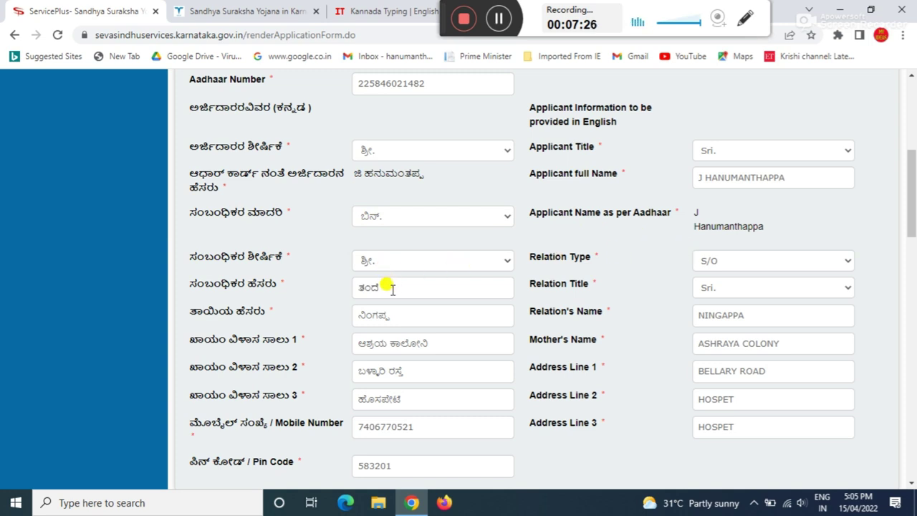
{"action": "left_click", "coordinate": [384, 261]}
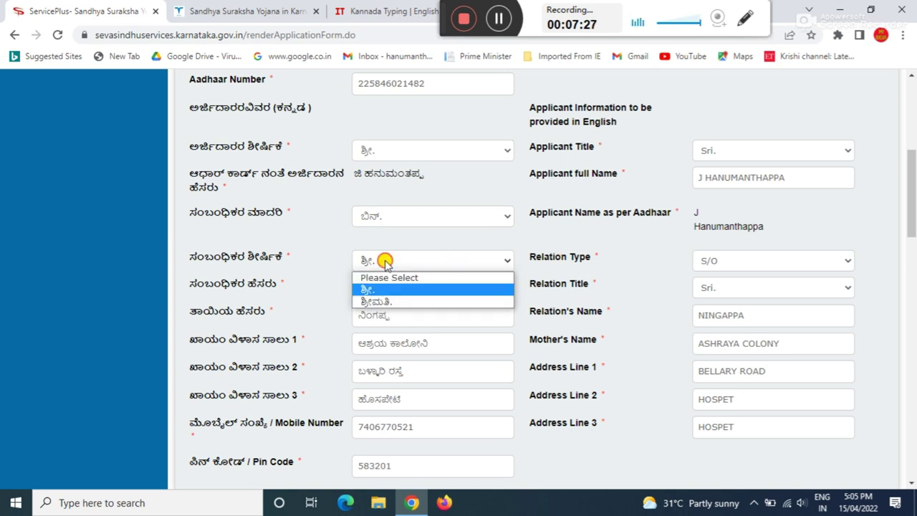
{"action": "left_click", "coordinate": [385, 263]}
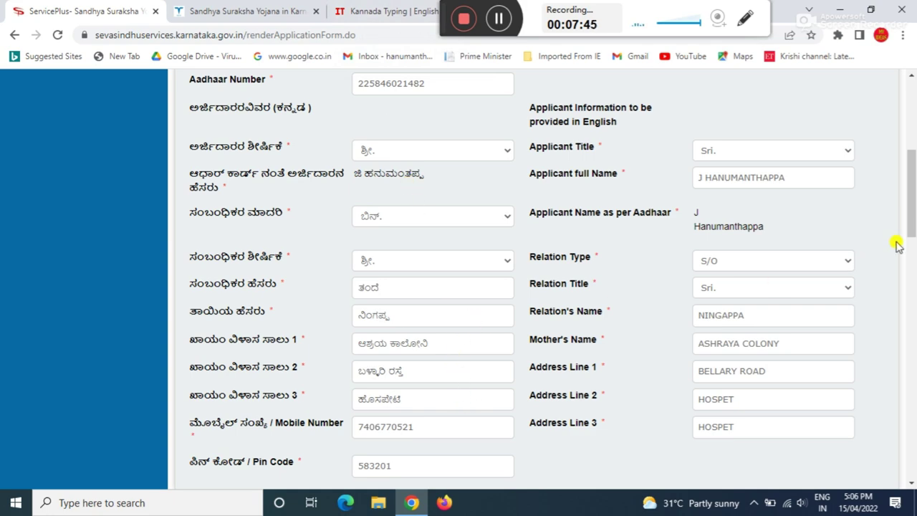
Review the jurisdiction section and check the religion and category options in Applicant Details.
{"action": "left_click_drag", "start_coordinate": [914, 203], "coordinate": [914, 283]}
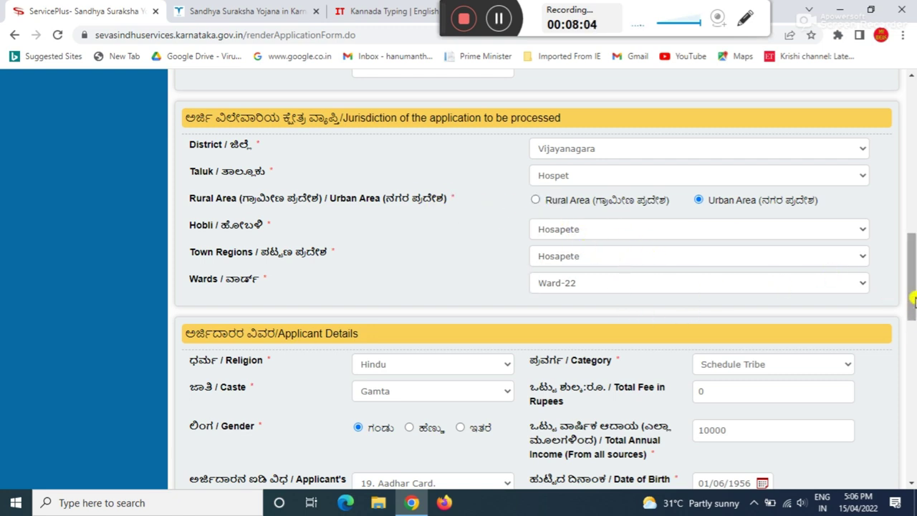
{"action": "left_click_drag", "start_coordinate": [911, 308], "coordinate": [908, 343]}
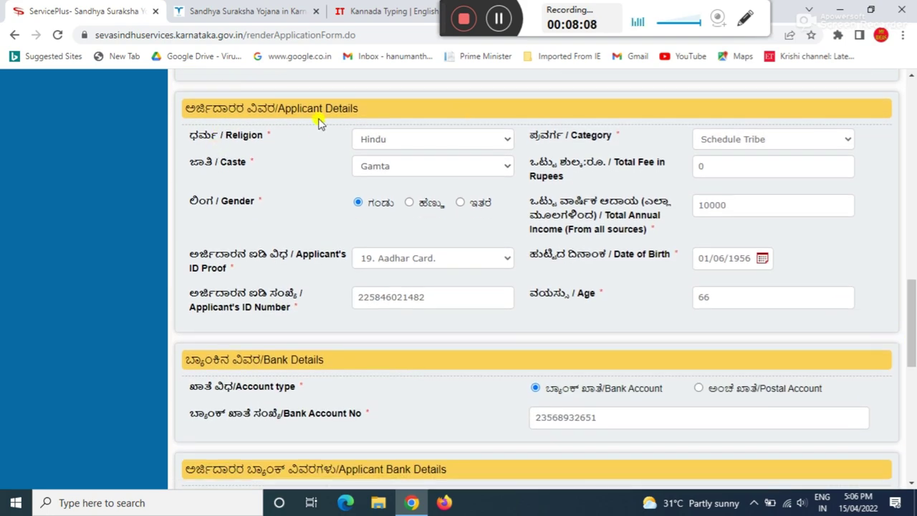
{"action": "left_click", "coordinate": [421, 142]}
{"action": "left_click", "coordinate": [422, 141]}
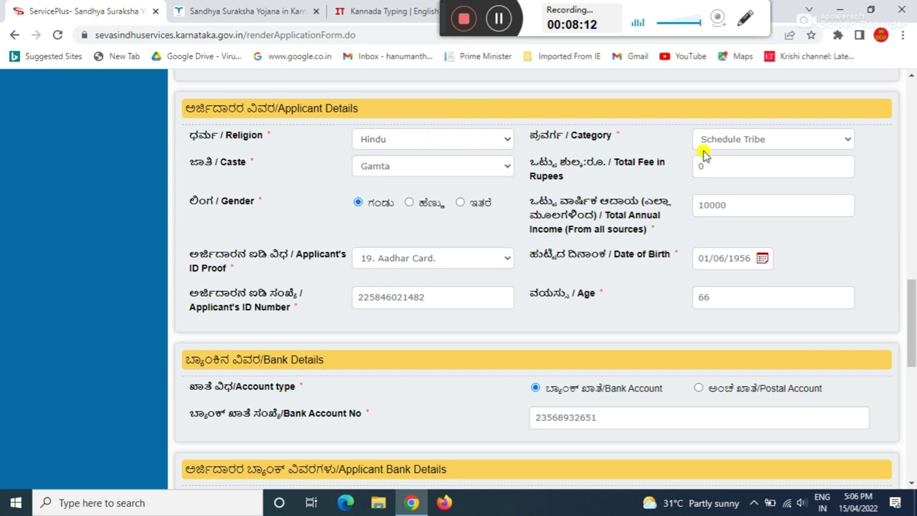
{"action": "left_click", "coordinate": [774, 139]}
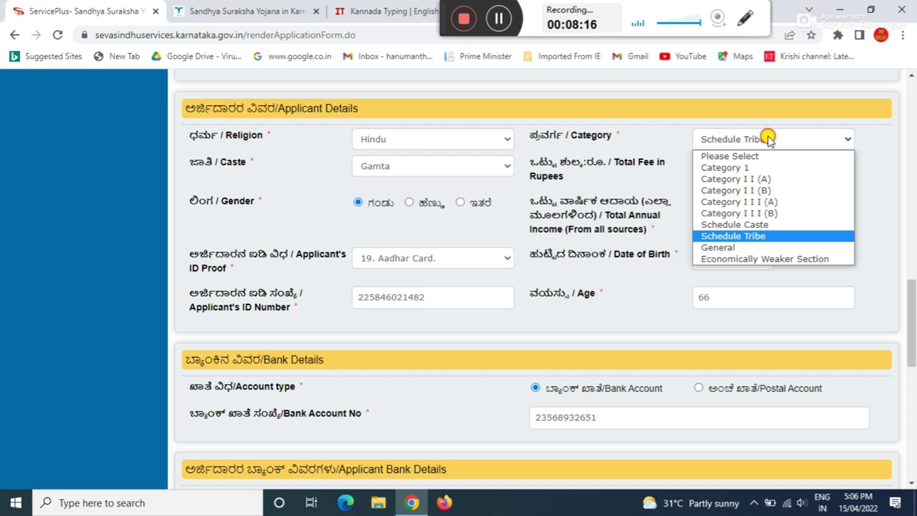
{"action": "left_click", "coordinate": [768, 139]}
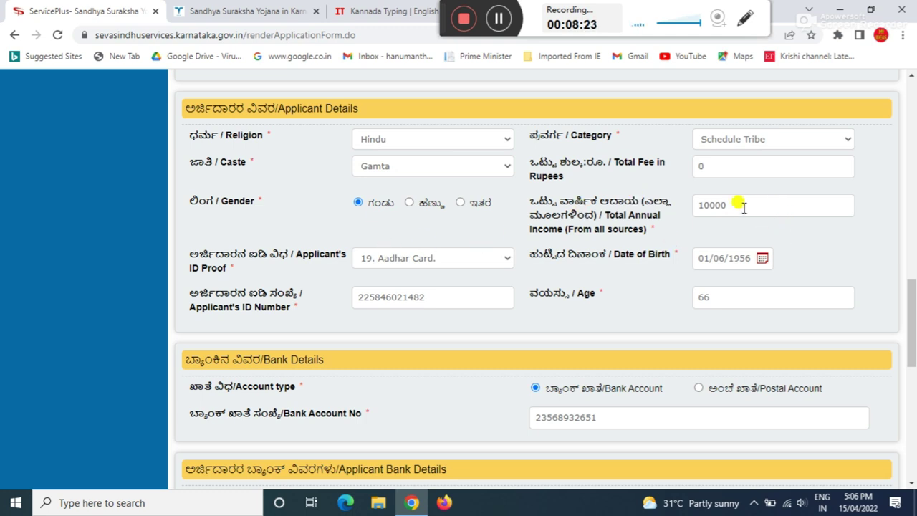
Look through the accepted document types for the applicant's ID proof and leave the current choice in place.
{"action": "left_click", "coordinate": [465, 263]}
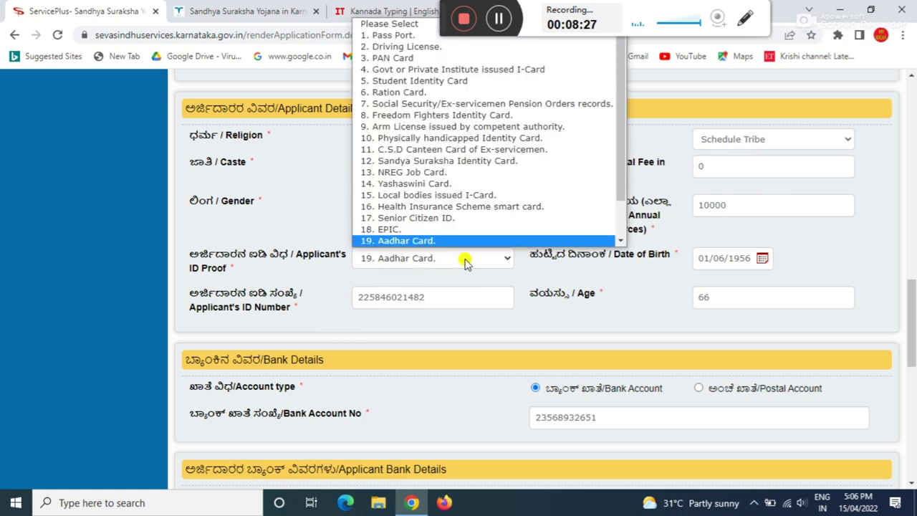
{"action": "left_click_drag", "start_coordinate": [622, 178], "coordinate": [618, 150]}
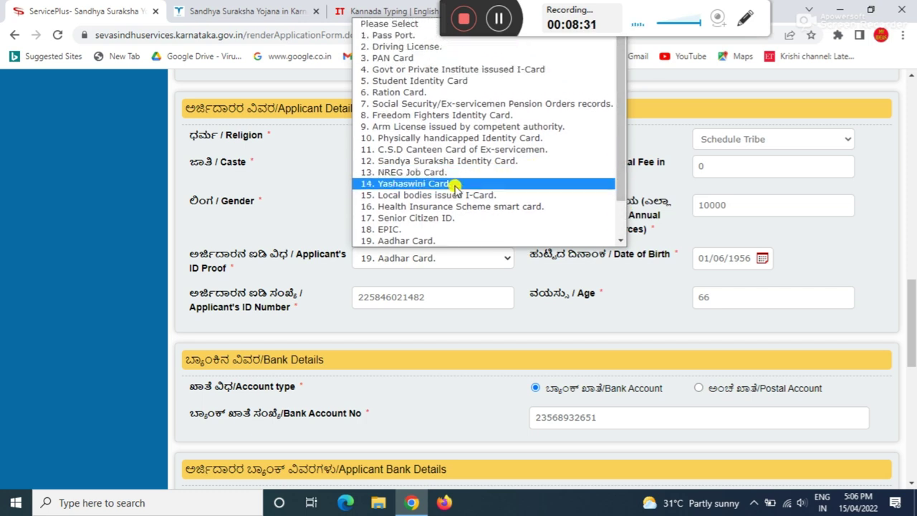
{"action": "left_click", "coordinate": [410, 320]}
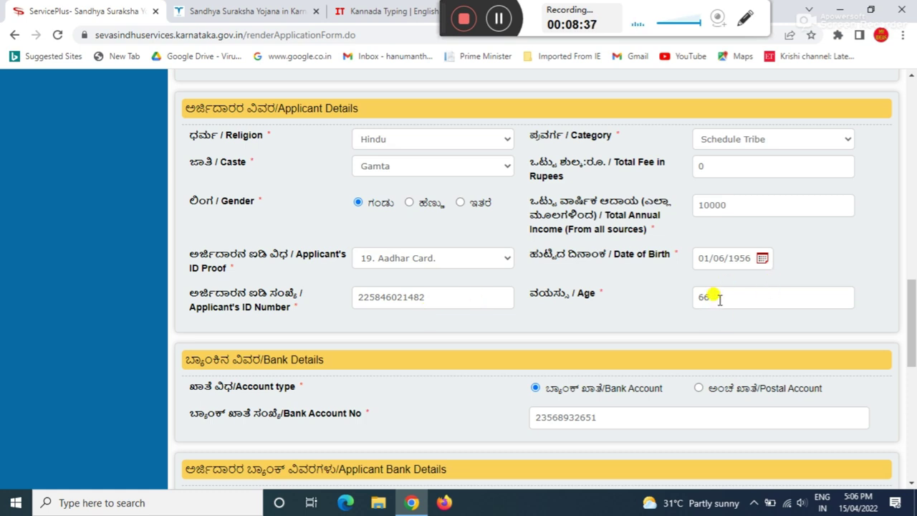
Review the bank details and word verification, submit the application form and dismiss the Aadhaar verification notice.
{"action": "left_click_drag", "start_coordinate": [912, 337], "coordinate": [914, 381]}
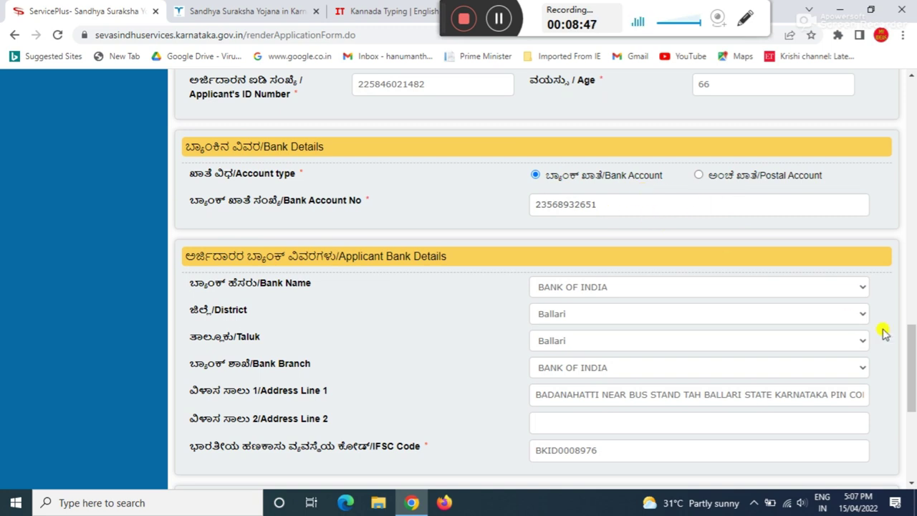
{"action": "left_click_drag", "start_coordinate": [913, 347], "coordinate": [914, 367]}
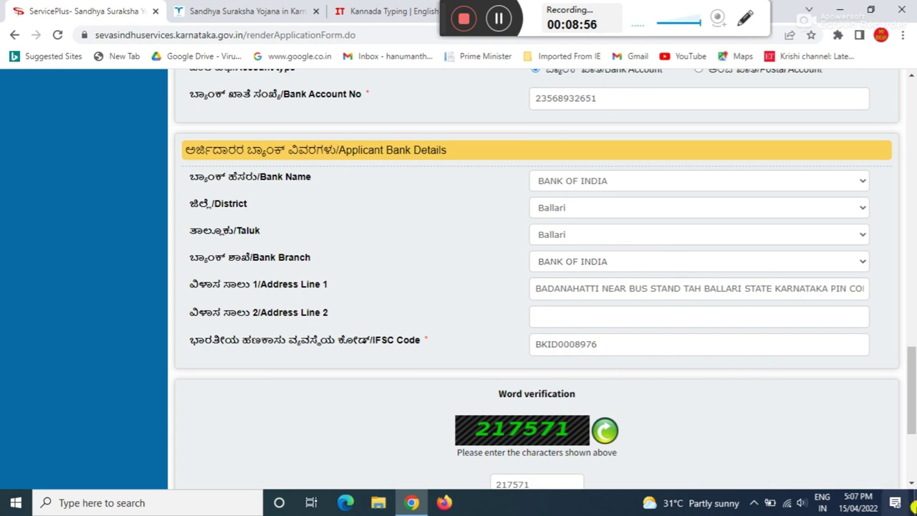
{"action": "scroll", "coordinate": [911, 420], "scroll_direction": "down", "scroll_amount": 3}
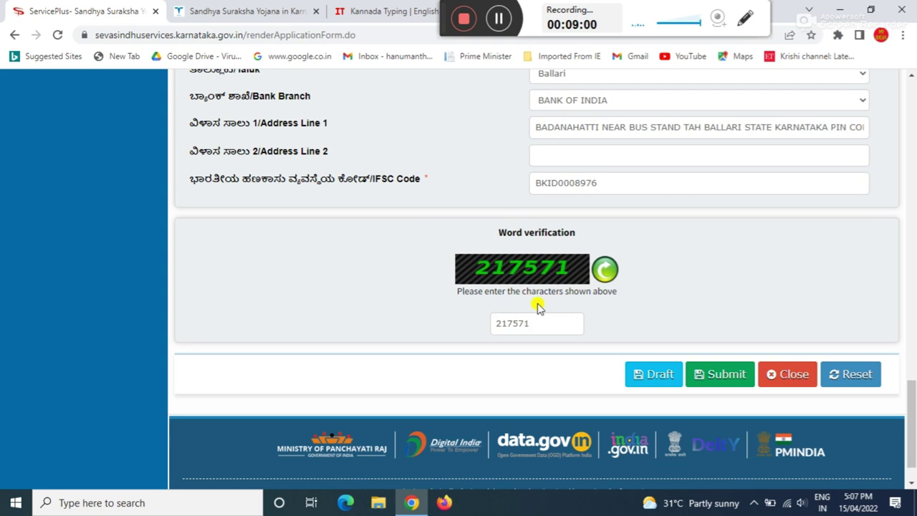
{"action": "left_click", "coordinate": [714, 380]}
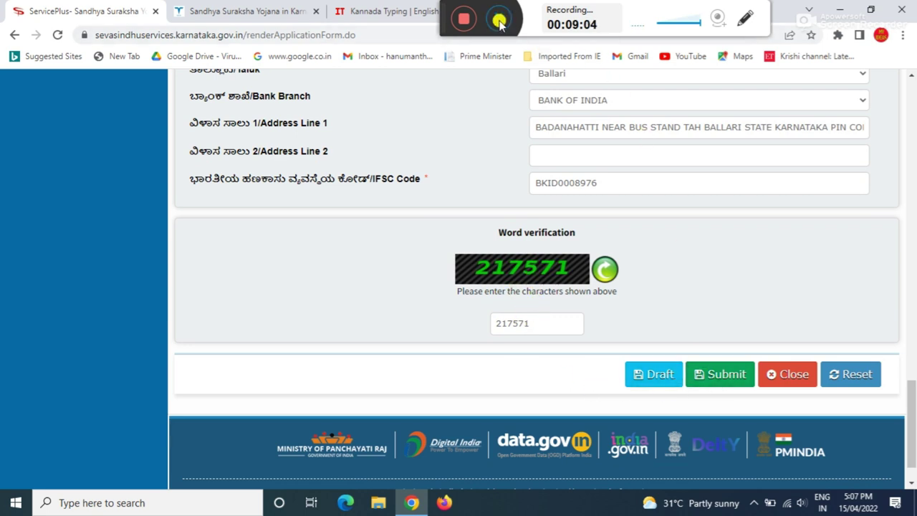
{"action": "left_click", "coordinate": [502, 18]}
{"action": "left_click", "coordinate": [502, 19]}
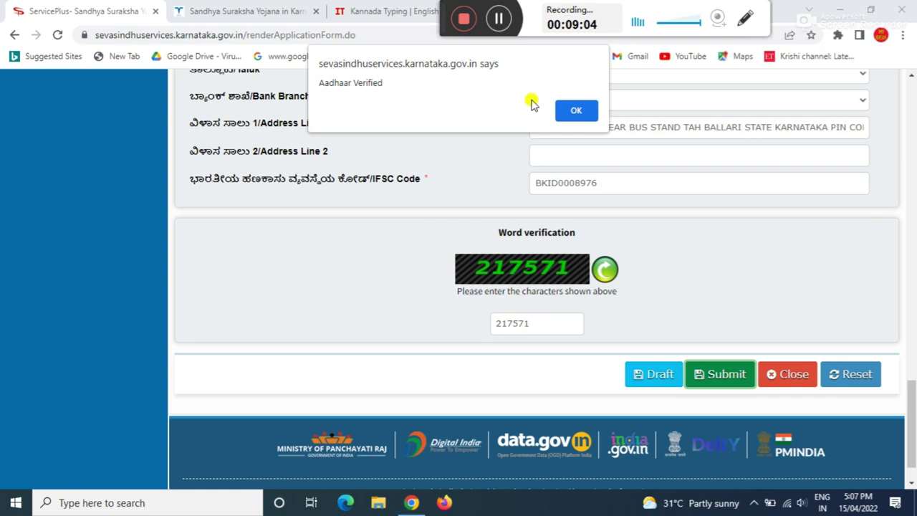
{"action": "left_click", "coordinate": [582, 111]}
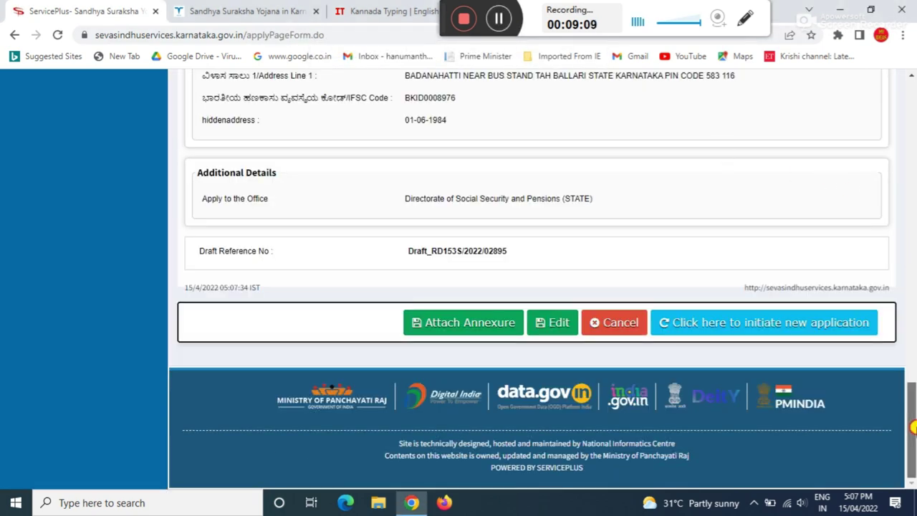
Review the end of the draft application preview and proceed to attaching the annexure.
{"action": "scroll", "coordinate": [901, 387], "scroll_direction": "up", "scroll_amount": 3}
{"action": "left_click_drag", "start_coordinate": [901, 387], "coordinate": [887, 416]}
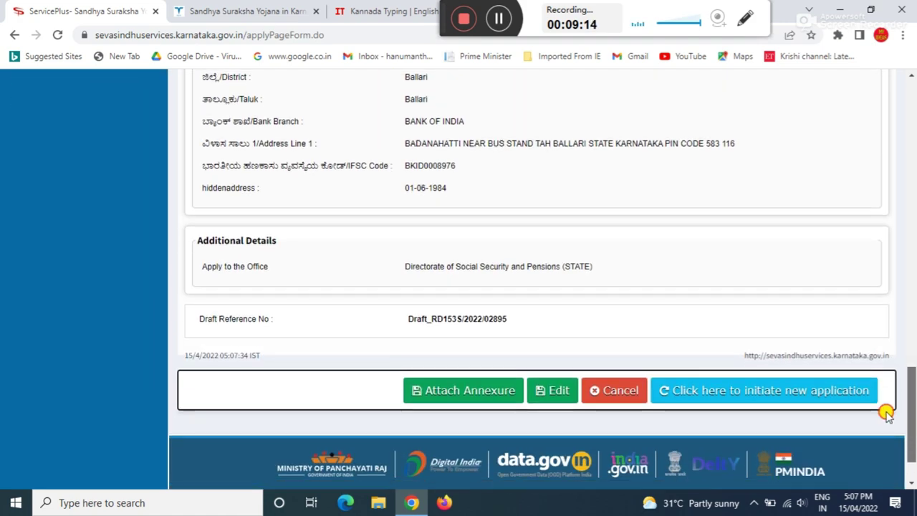
{"action": "left_click", "coordinate": [478, 399]}
{"action": "left_click", "coordinate": [499, 18]}
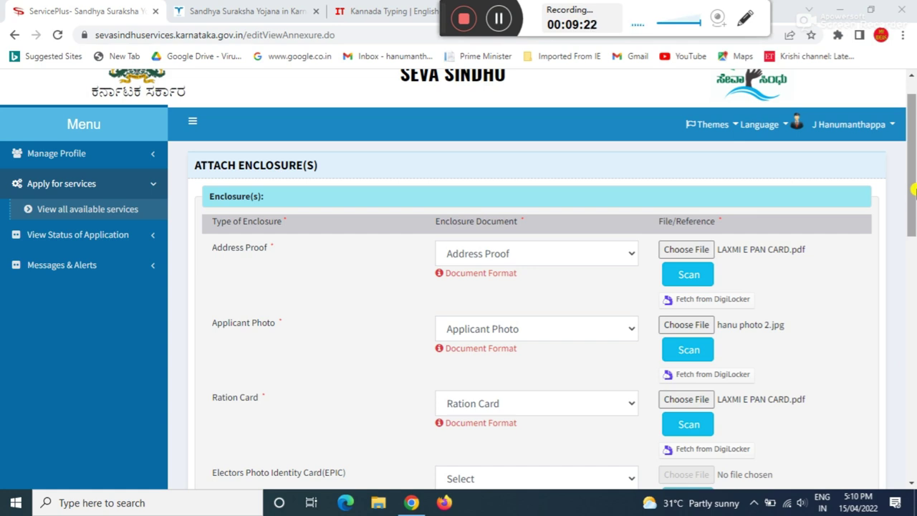
Review the attached enclosures from Address Proof down to Bank Account (Passbook FirstPage) and save the annexure.
{"action": "left_click_drag", "start_coordinate": [915, 190], "coordinate": [915, 211]}
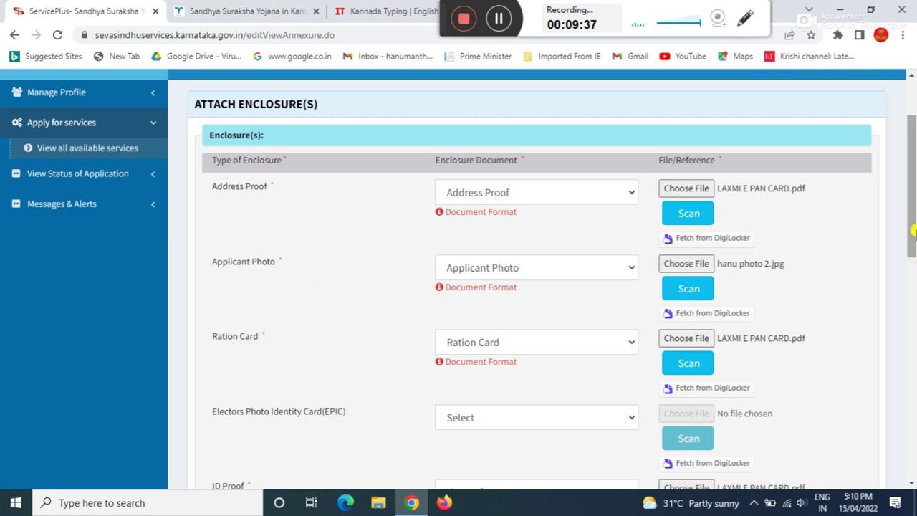
{"action": "left_click_drag", "start_coordinate": [914, 231], "coordinate": [833, 403]}
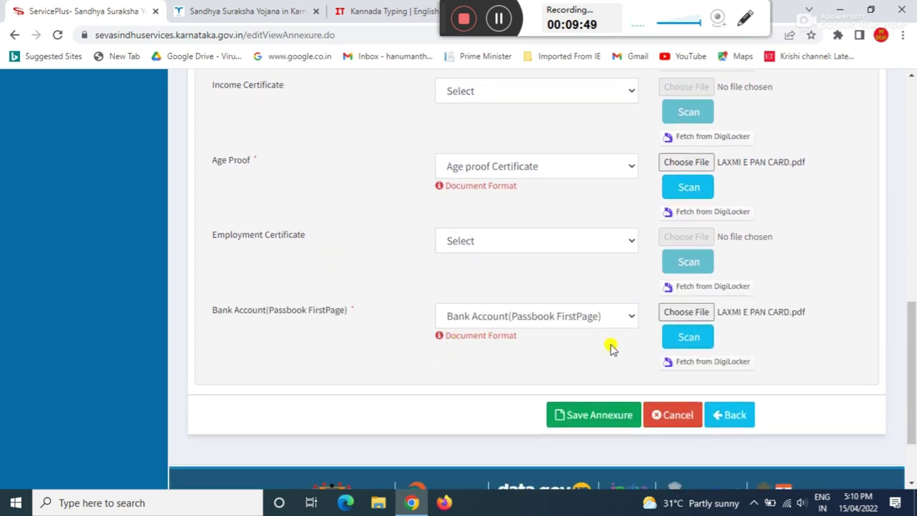
{"action": "left_click", "coordinate": [608, 423]}
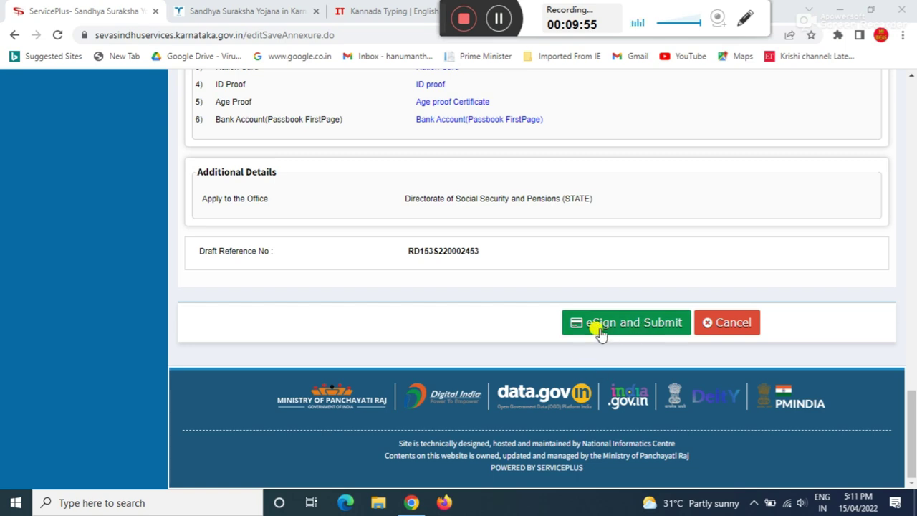
Start eSign and Submit, agree to the user consent and eSign terms, and continue with OTP authentication.
{"action": "left_click", "coordinate": [661, 336]}
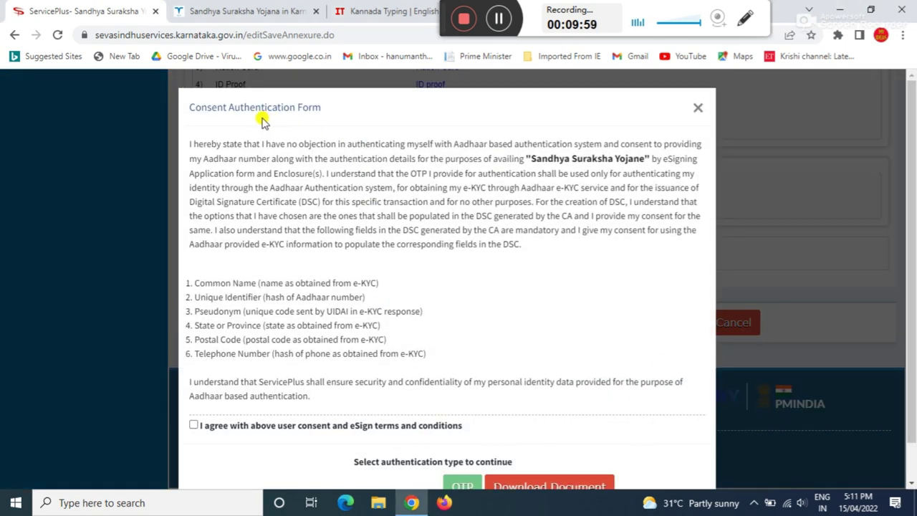
{"action": "left_click", "coordinate": [193, 425]}
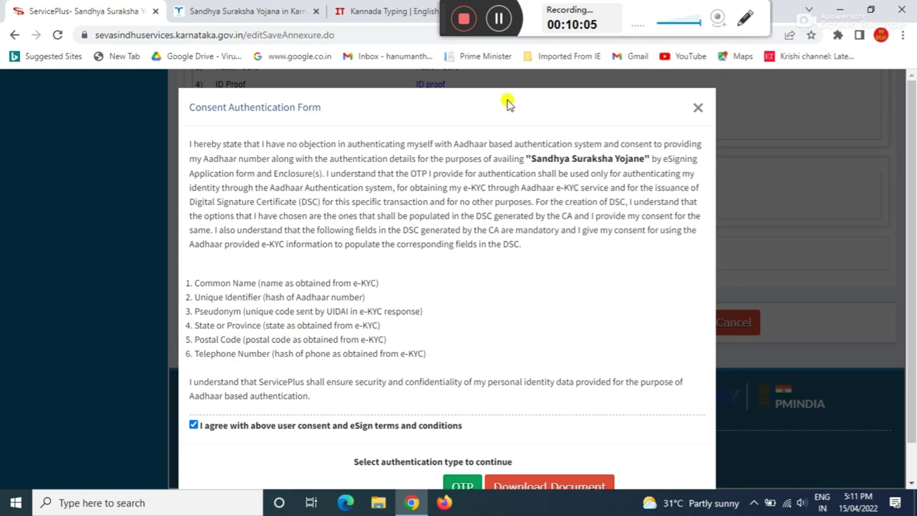
{"action": "left_click", "coordinate": [505, 20]}
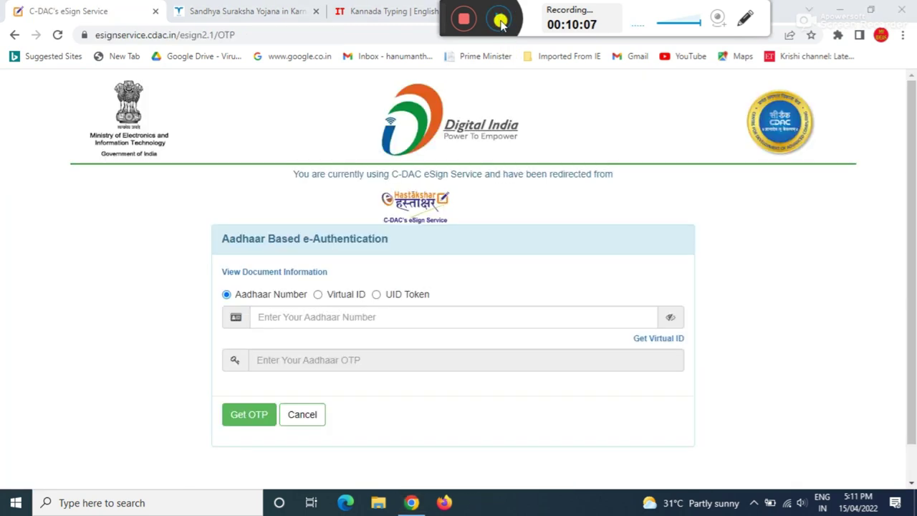